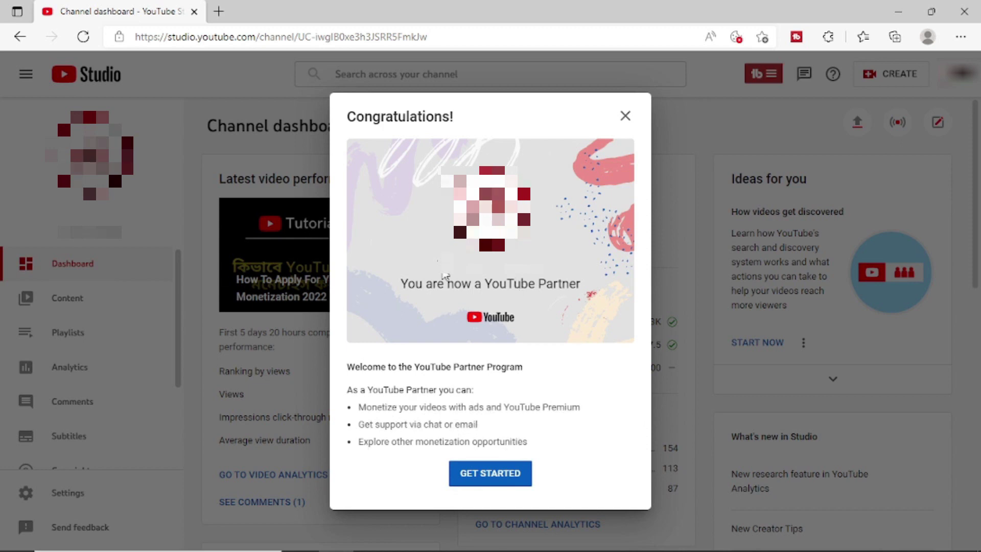
Get started with the YouTube Partner Program and begin turning on ads for the channel.
left_click(498, 485)
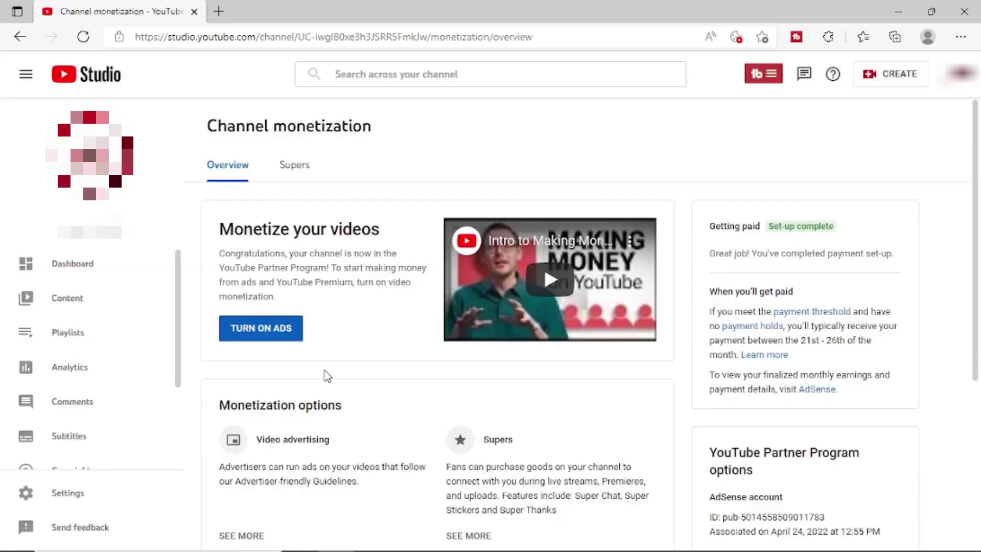
scroll(118, 314, "down", 2)
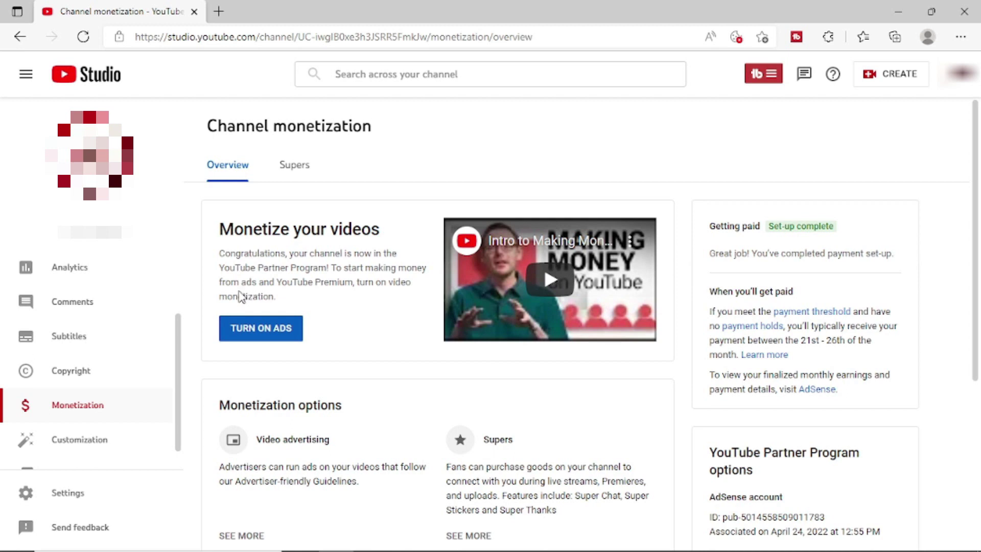
left_click(260, 339)
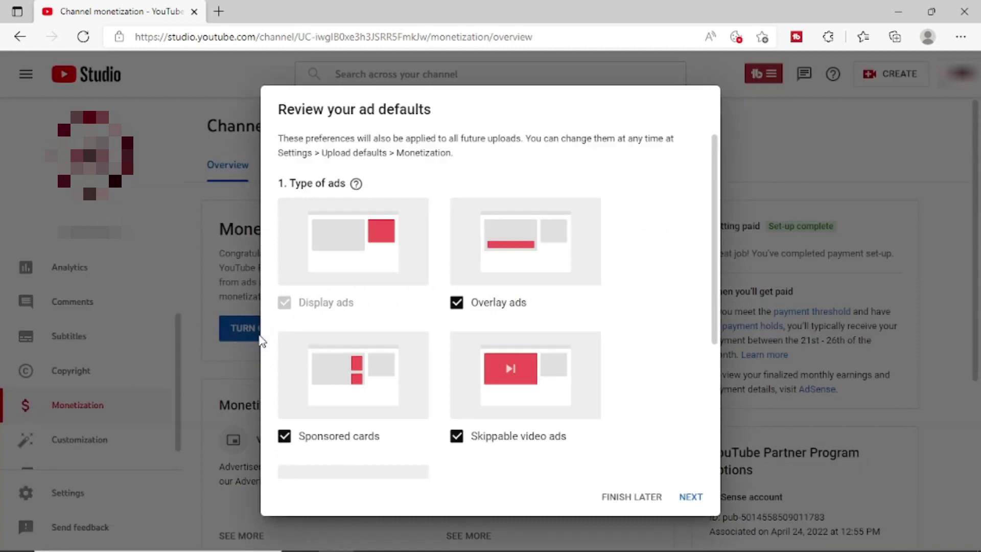
Review the ad defaults, keep all ad types and mid-roll ads enabled, and continue to the existing videos.
scroll(611, 335, "down", 3)
scroll(614, 336, "up", 3)
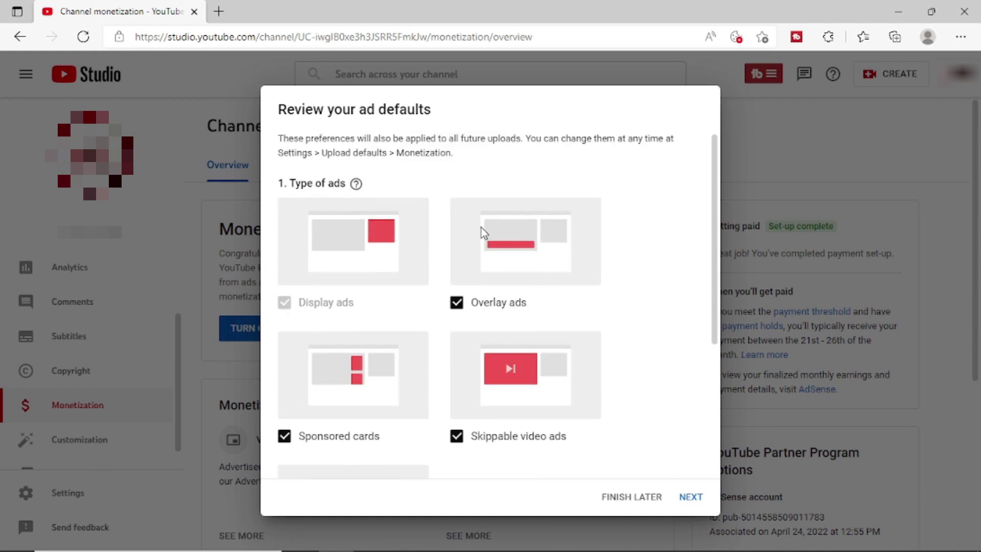
scroll(620, 304, "down", 2)
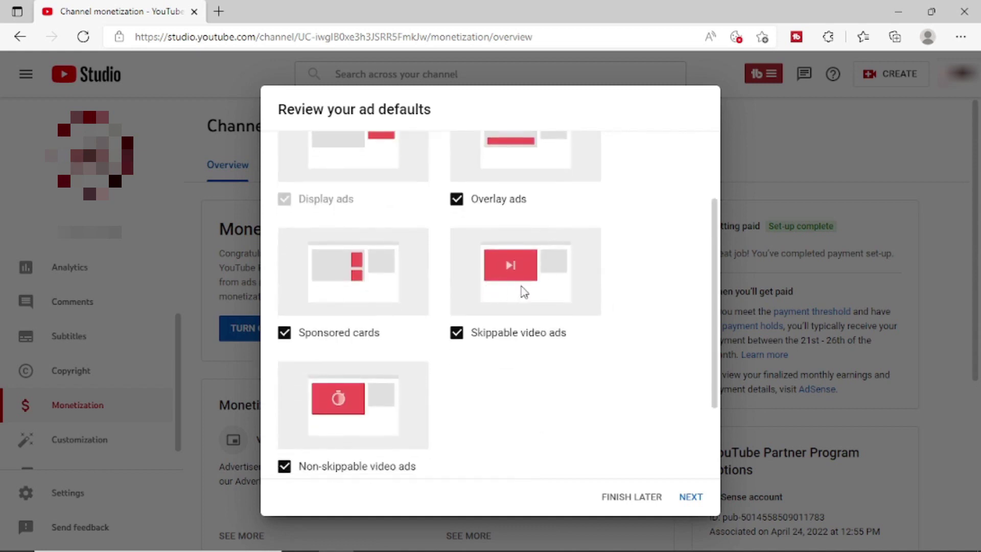
scroll(552, 341, "down", 2)
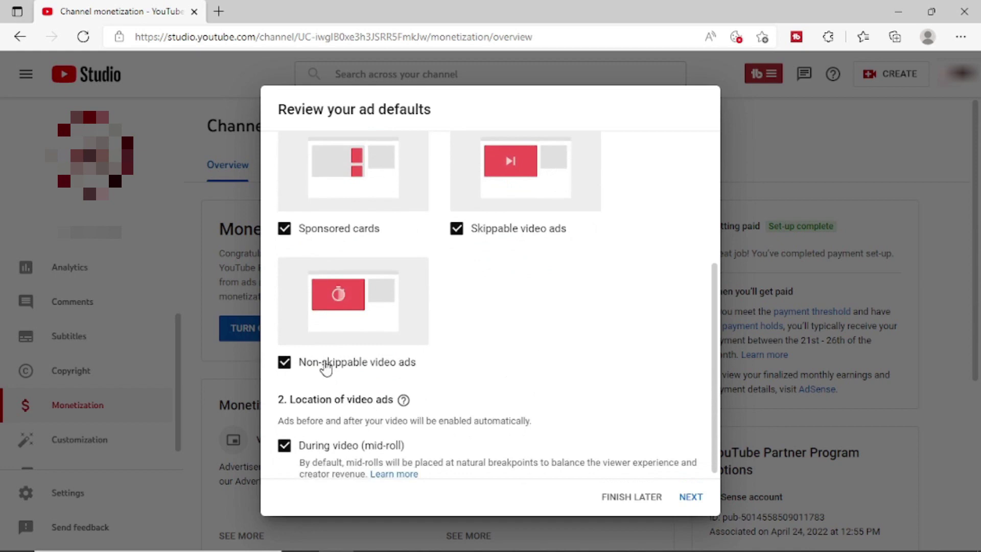
scroll(476, 366, "down", 1)
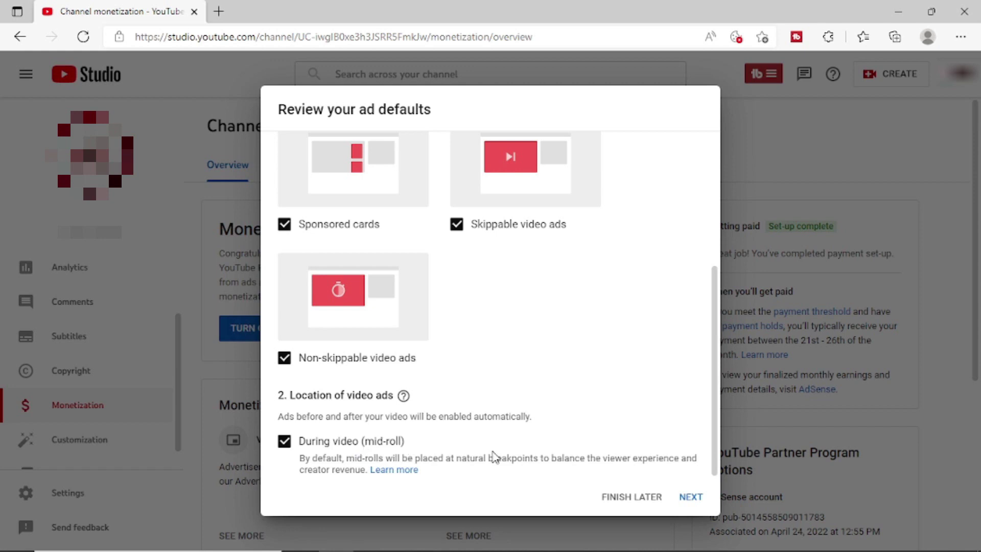
scroll(532, 373, "up", 5)
scroll(565, 383, "down", 3)
scroll(467, 346, "up", 4)
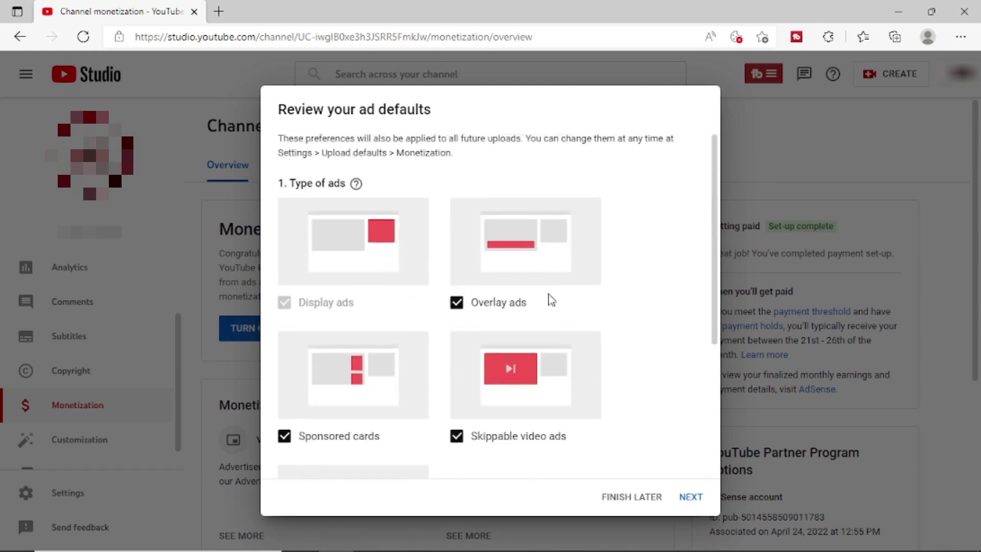
scroll(550, 301, "down", 4)
scroll(571, 414, "down", 1)
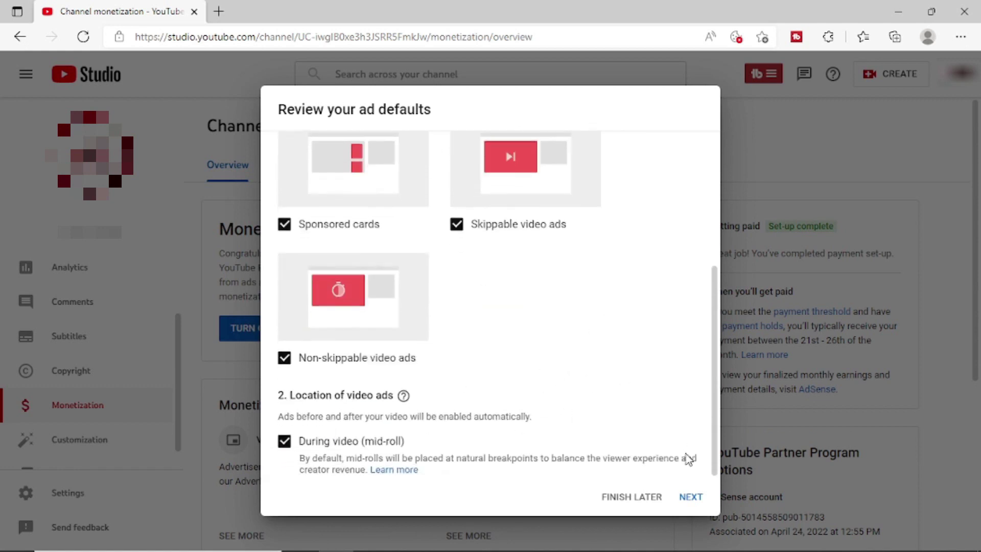
left_click(689, 496)
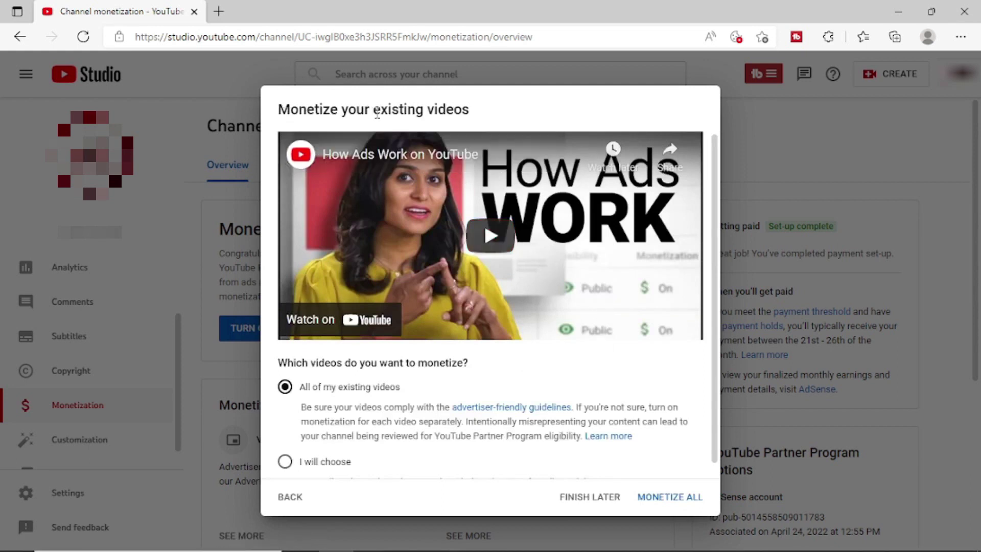
Monetize all existing videos on the channel.
scroll(440, 265, "down", 1)
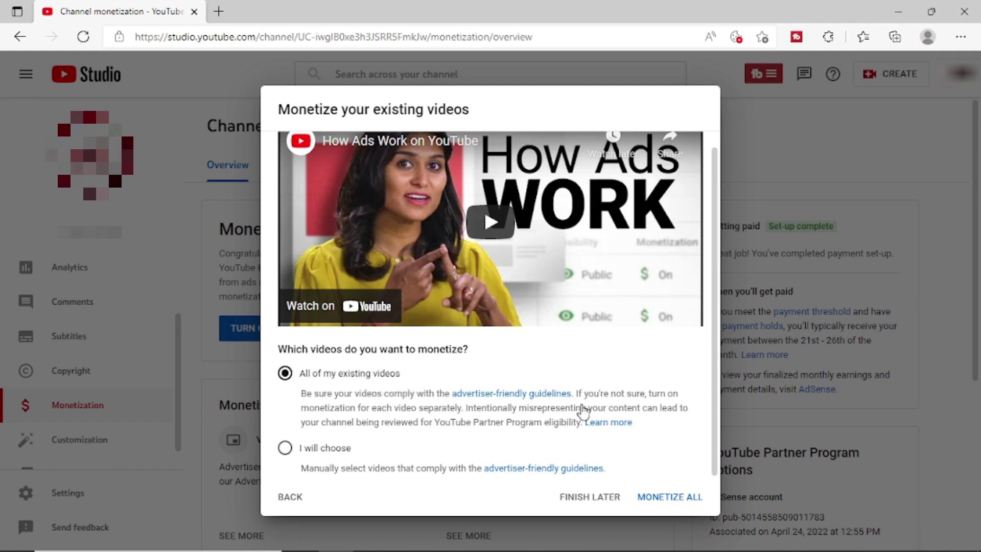
left_click(673, 498)
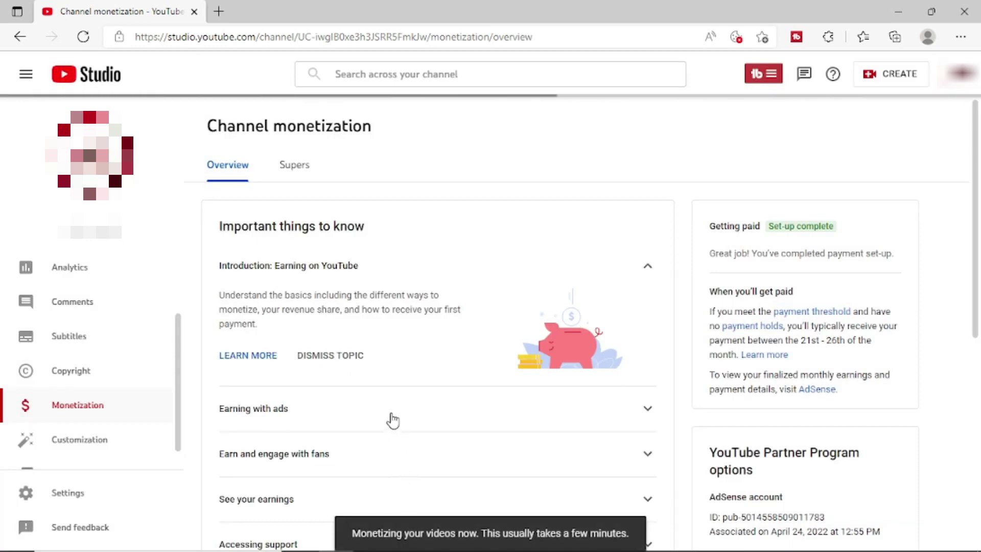
Look over the channel monetization overview and open the channel's content list.
scroll(393, 420, "down", 6)
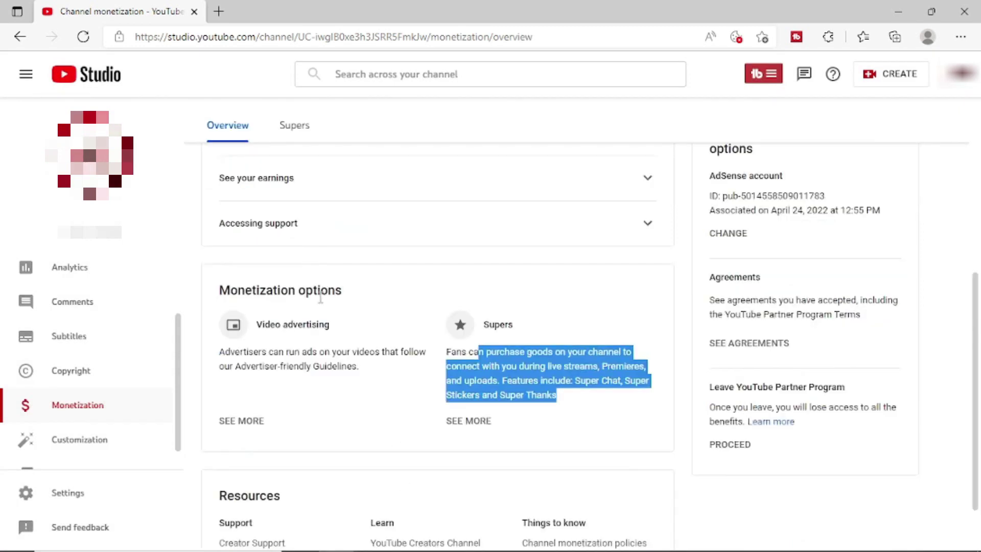
scroll(120, 355, "up", 2)
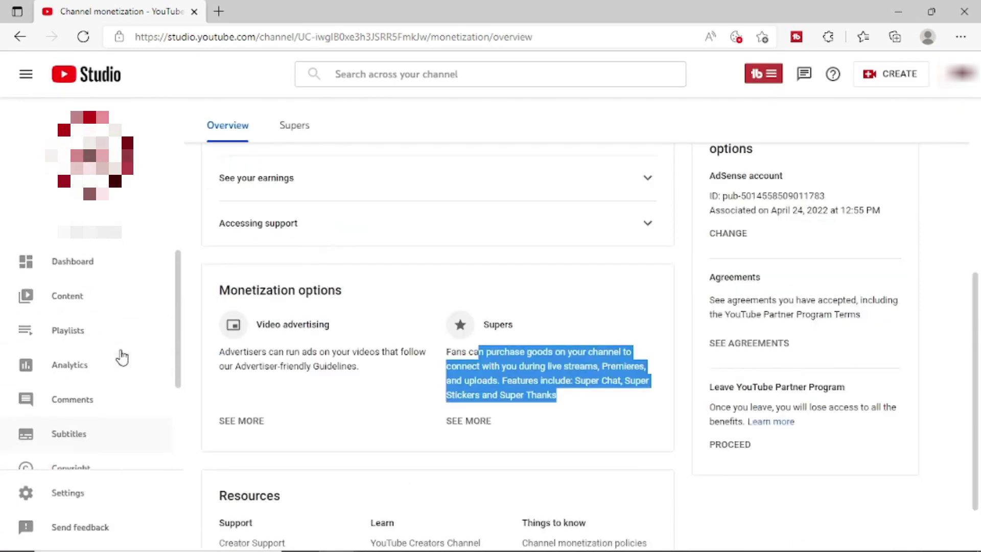
left_click(72, 300)
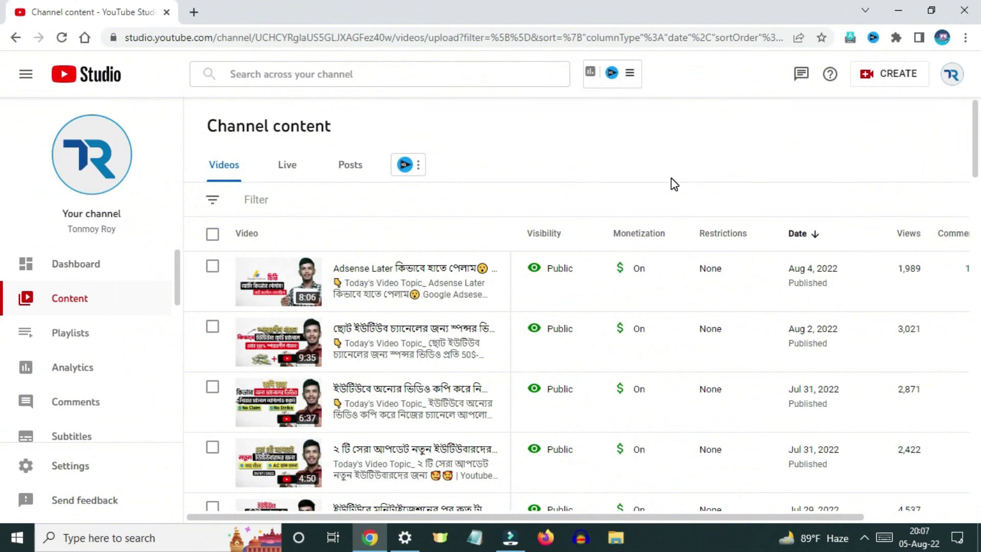
Examine the monetization status and restrictions of the uploaded videos throughout the content list.
scroll(651, 376, "down", 1)
scroll(613, 332, "up", 1)
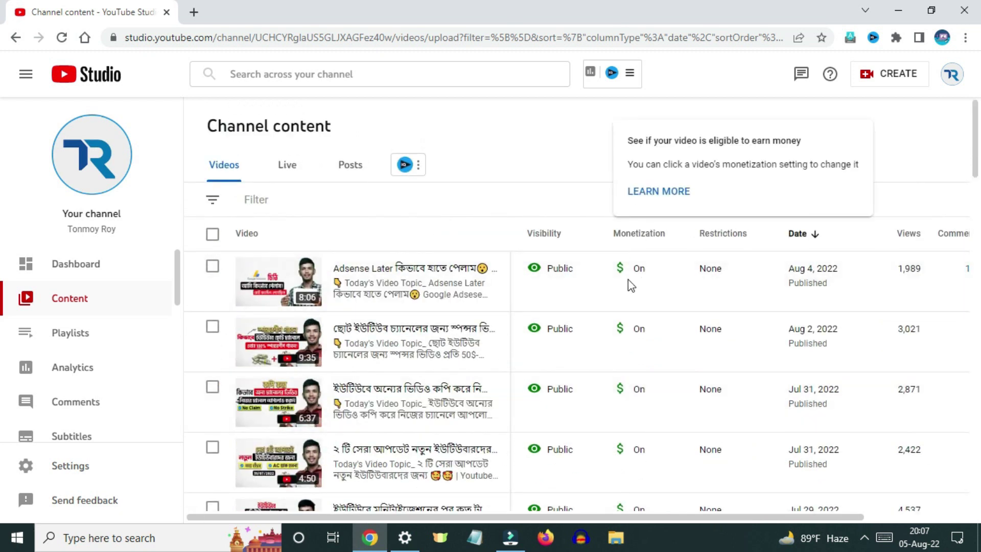
mouse_move(624, 284)
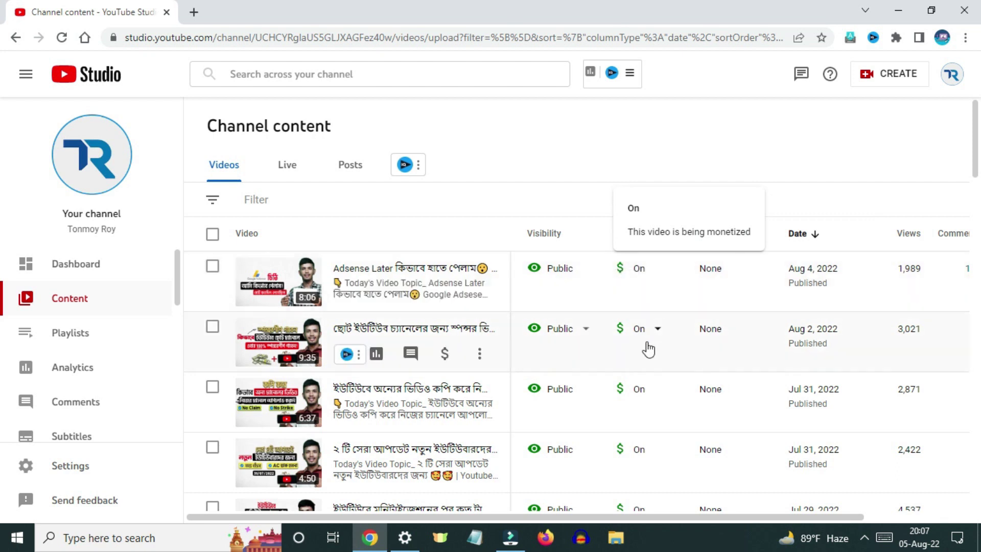
scroll(628, 406, "down", 5)
scroll(639, 403, "down", 8)
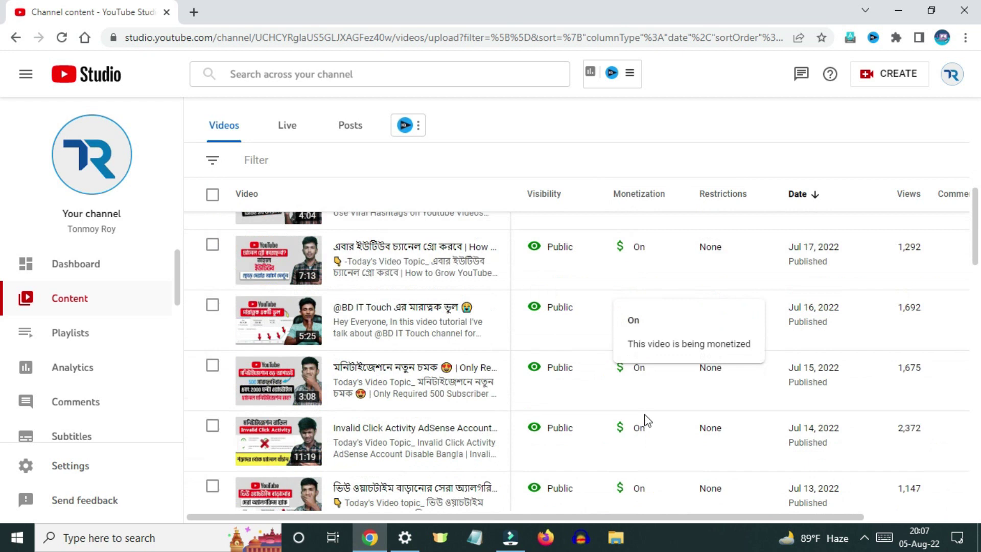
mouse_move(660, 408)
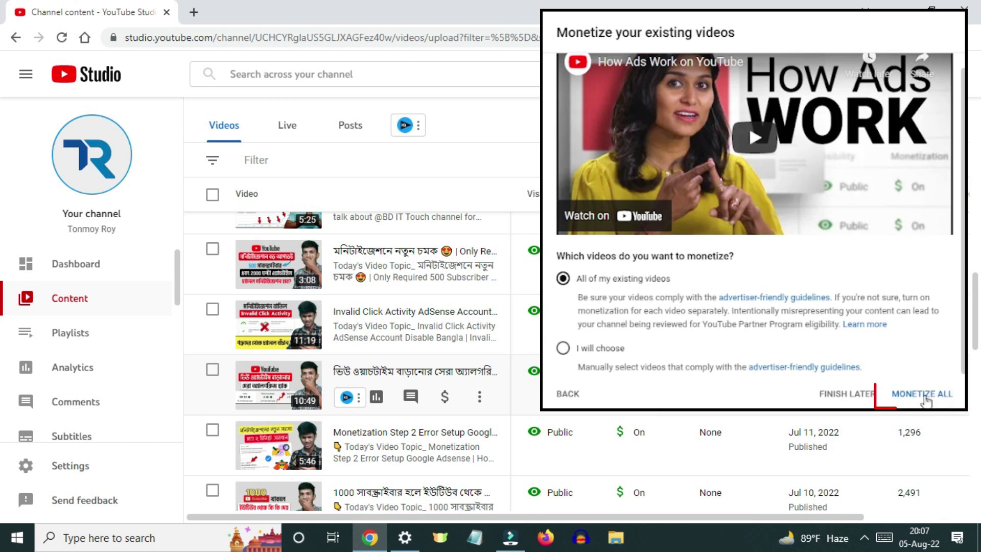
scroll(663, 415, "down", 8)
scroll(623, 432, "up", 6)
scroll(619, 416, "up", 1)
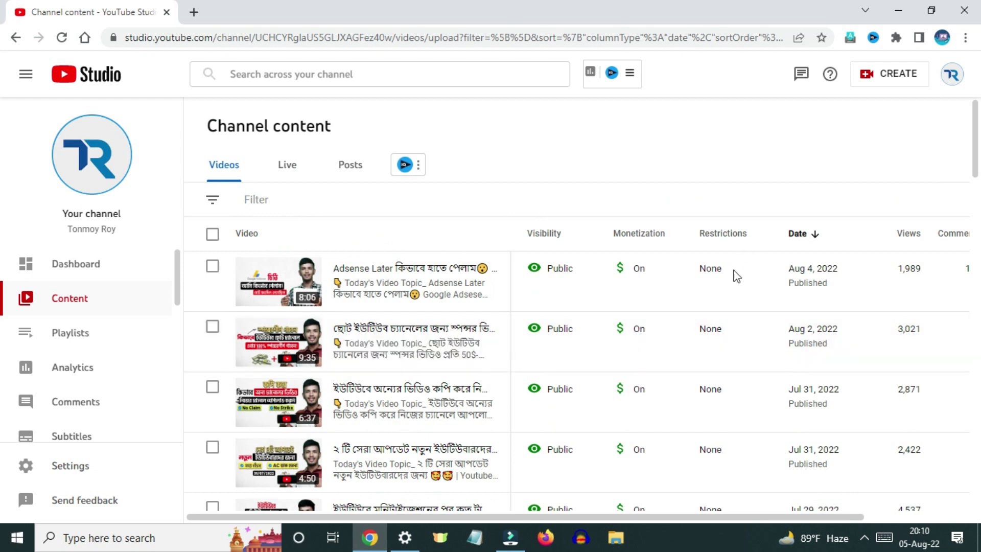
scroll(715, 307, "down", 6)
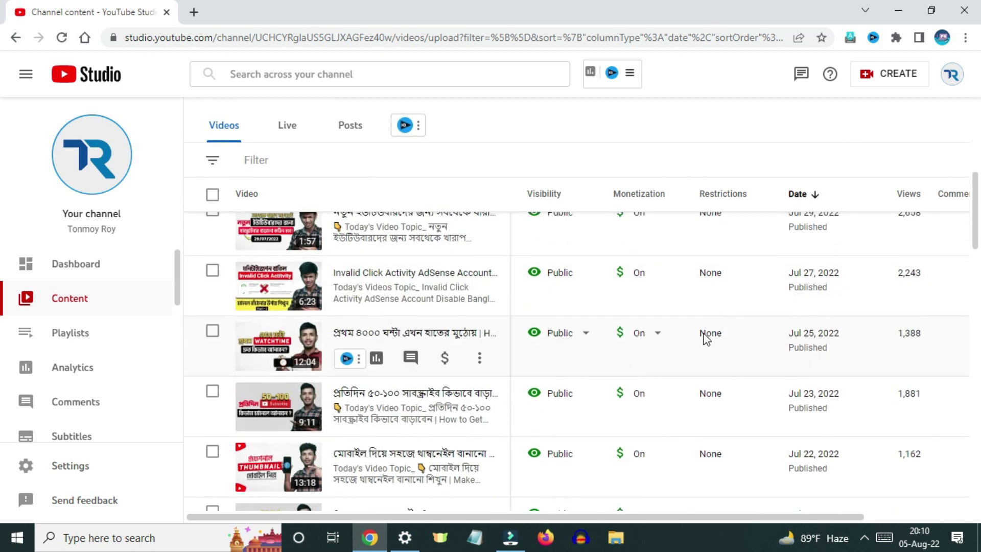
scroll(697, 330, "up", 3)
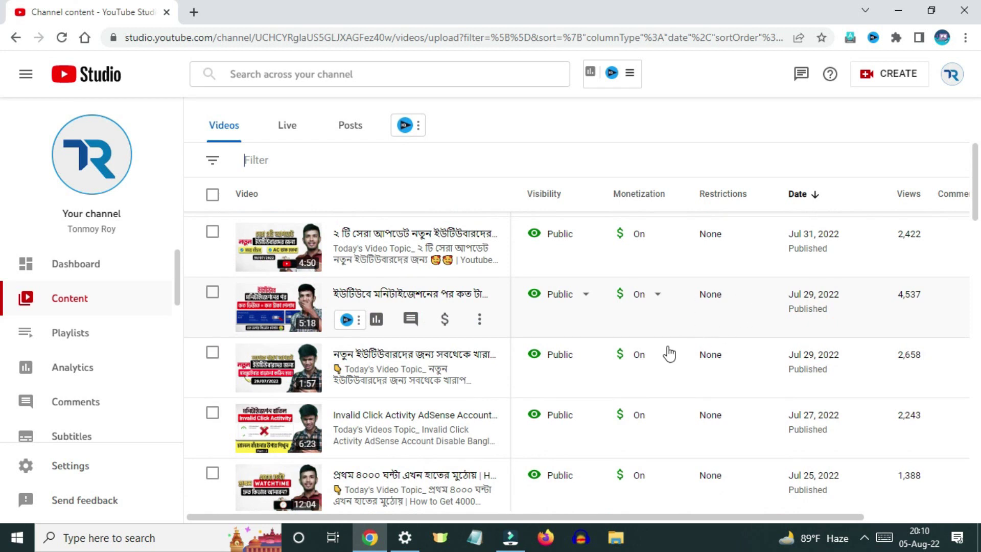
scroll(668, 351, "up", 4)
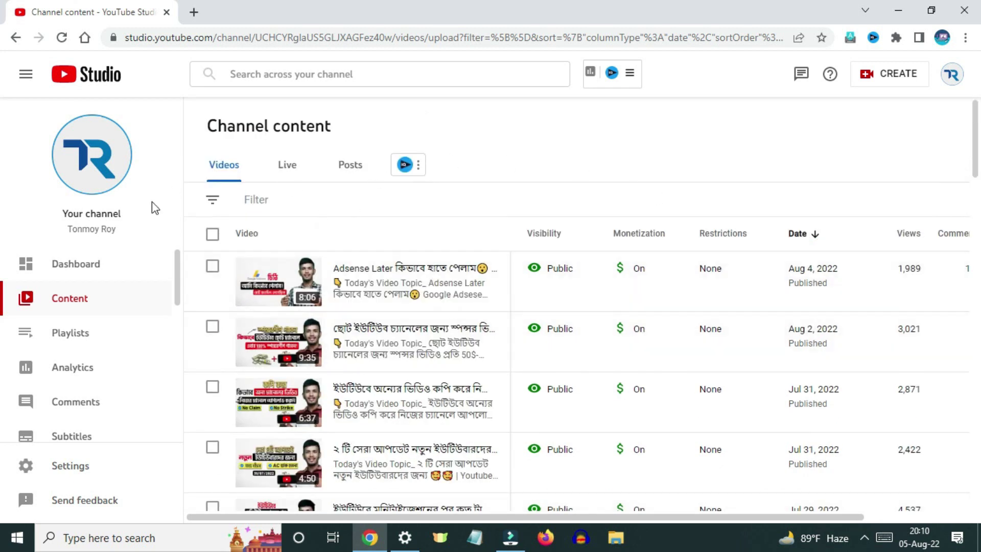
Filter the video list by monetization to show only Not monetized videos.
left_click(211, 207)
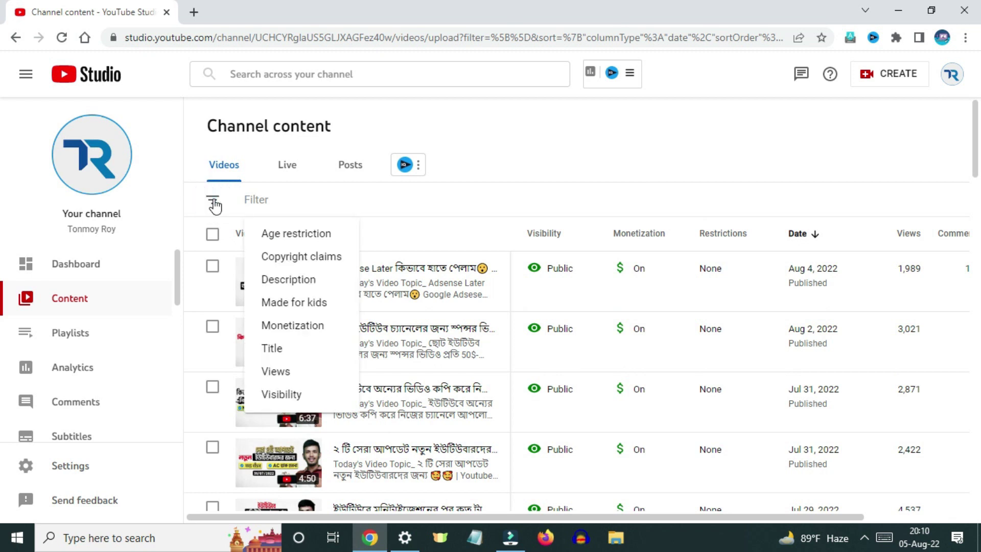
left_click(305, 333)
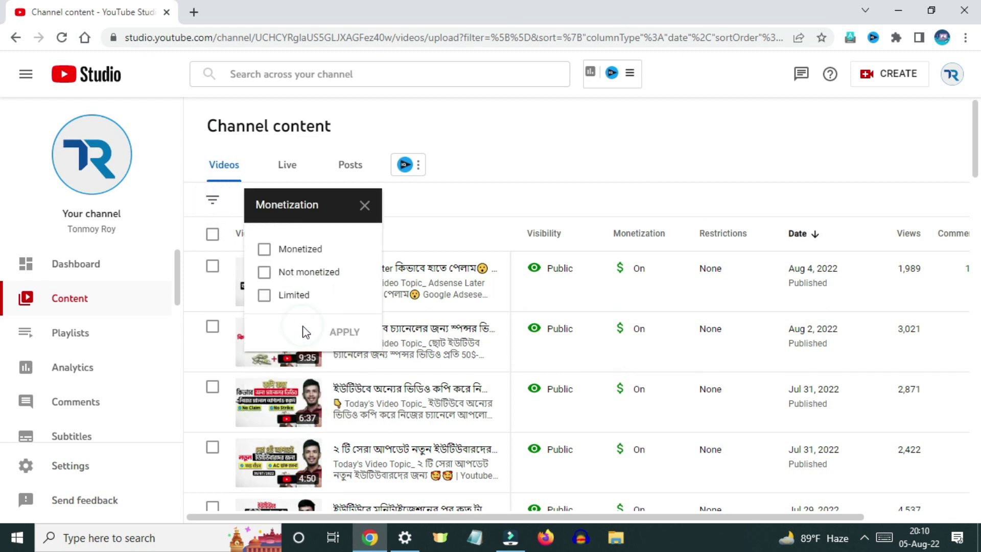
left_click(265, 278)
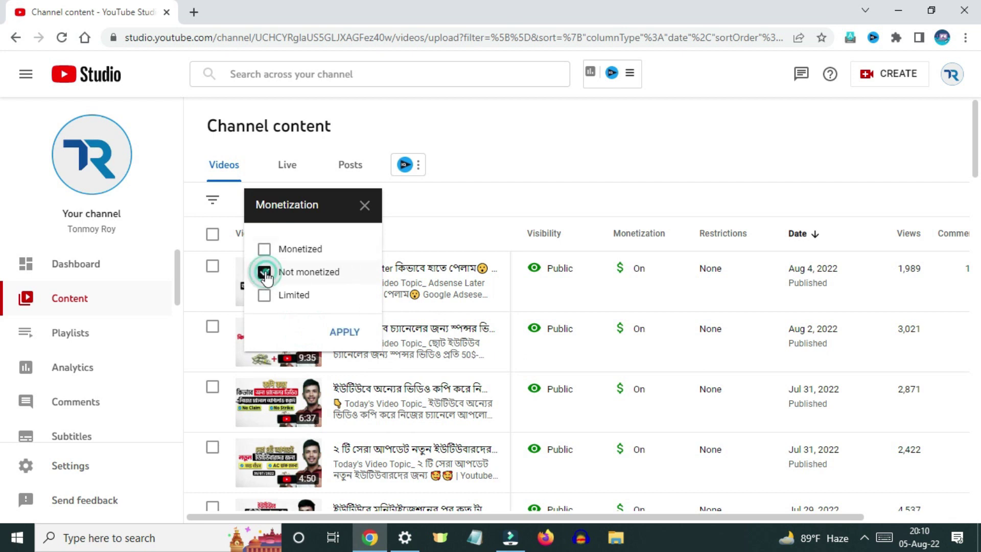
left_click(342, 333)
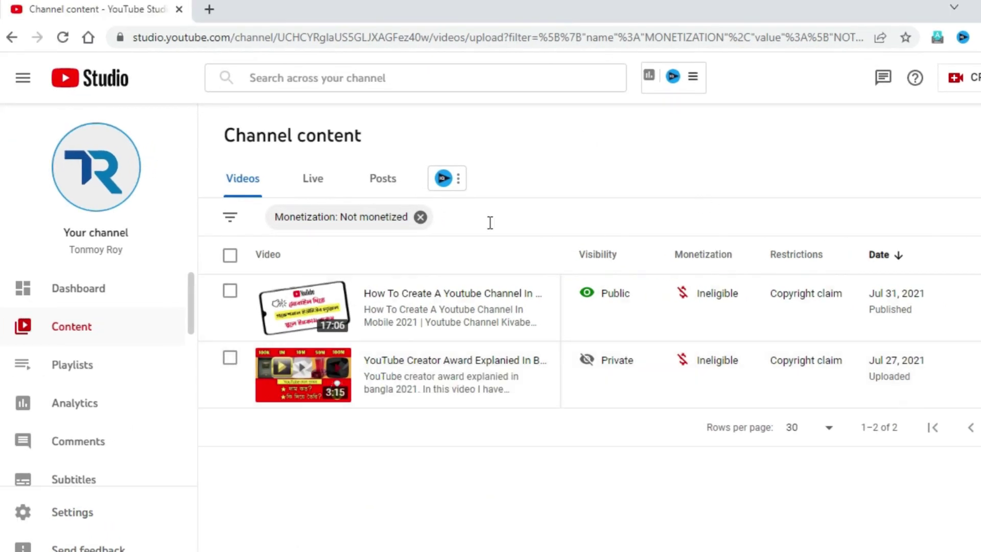
Examine the monetization status and restriction details of each video in the filtered list.
mouse_move(752, 376)
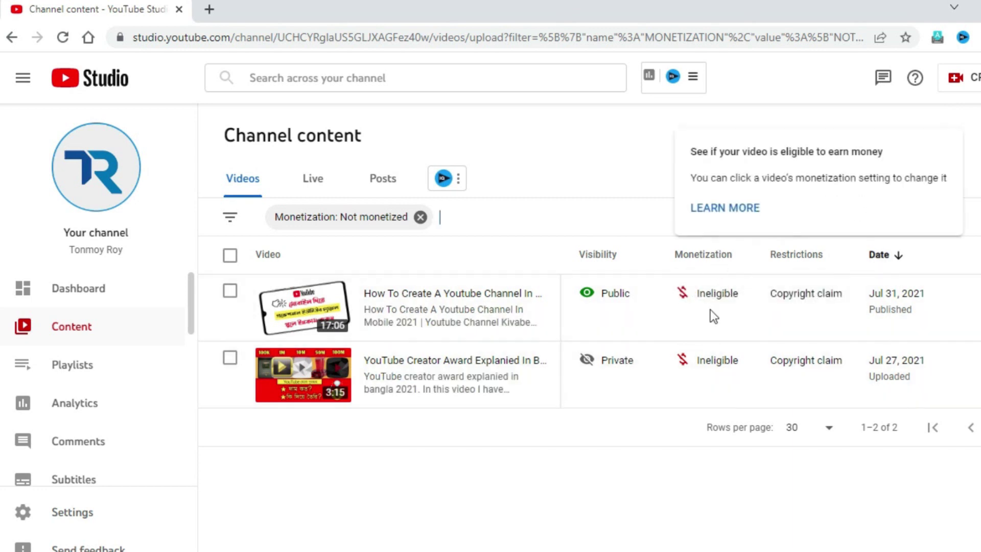
mouse_move(720, 383)
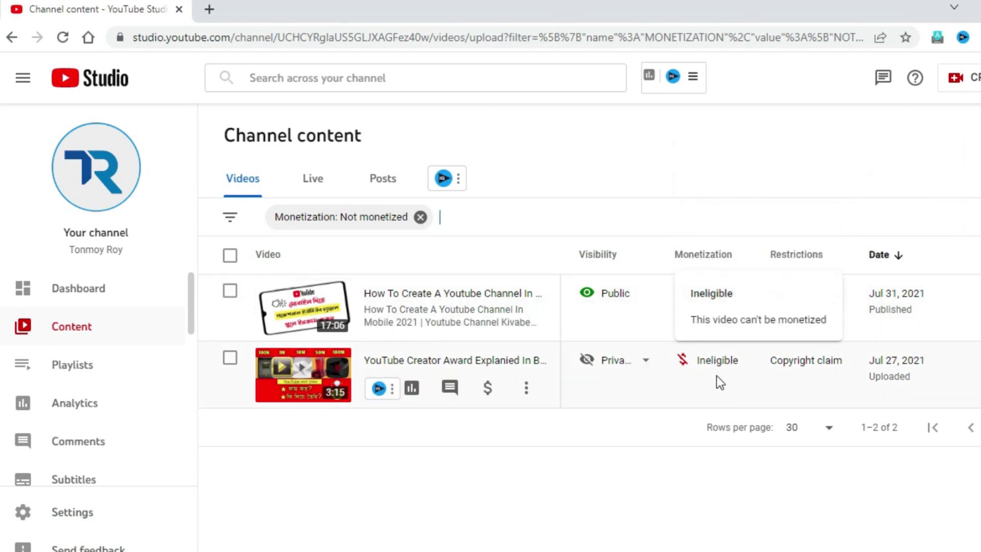
mouse_move(784, 259)
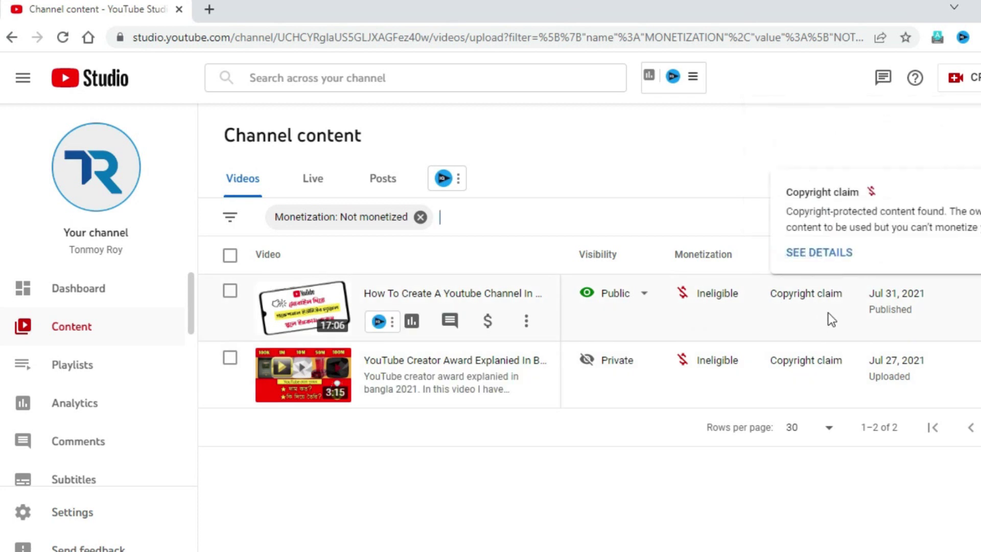
mouse_move(848, 369)
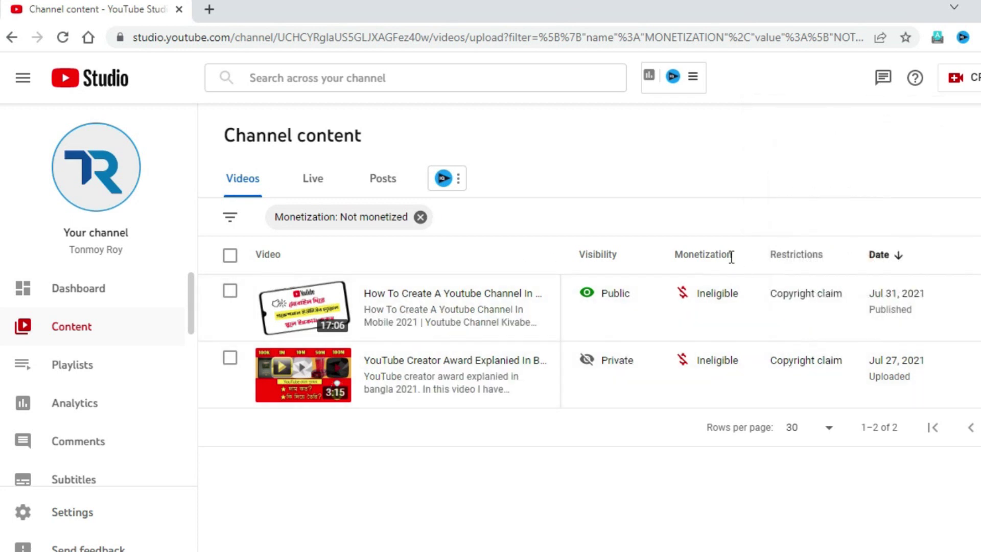
mouse_move(731, 257)
mouse_move(684, 292)
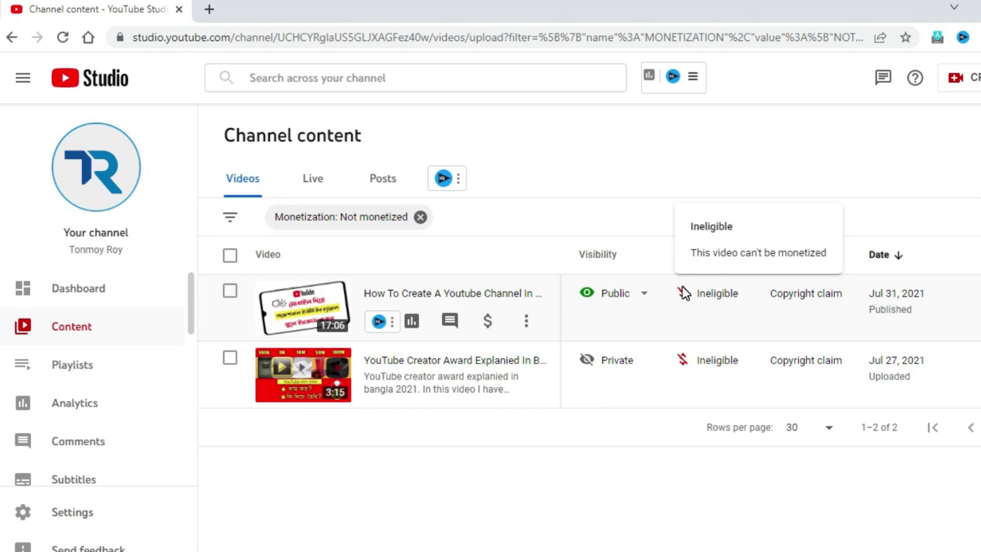
mouse_move(805, 287)
mouse_move(717, 303)
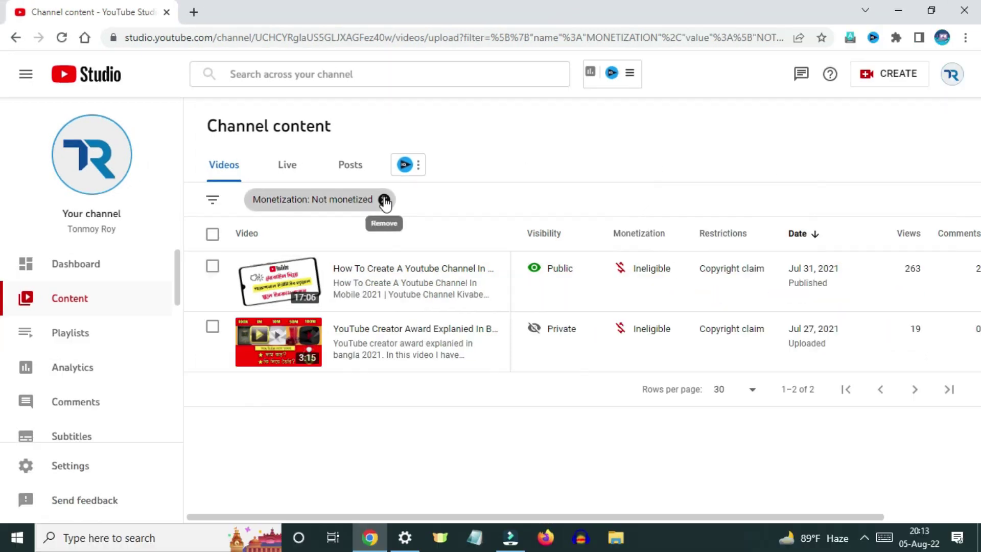
Remove the Not monetized filter and browse the full video list.
left_click(384, 200)
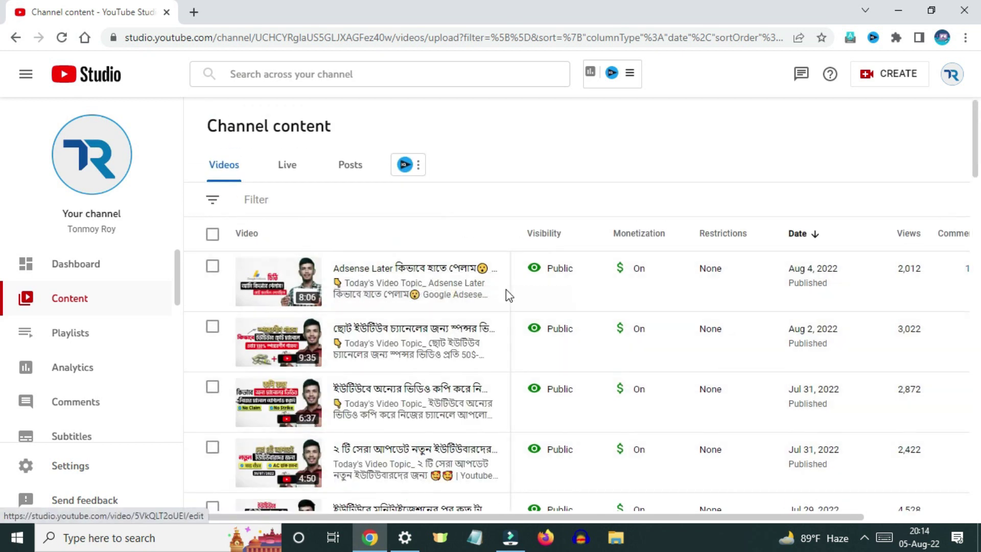
scroll(506, 294, "down", 6)
scroll(496, 291, "up", 4)
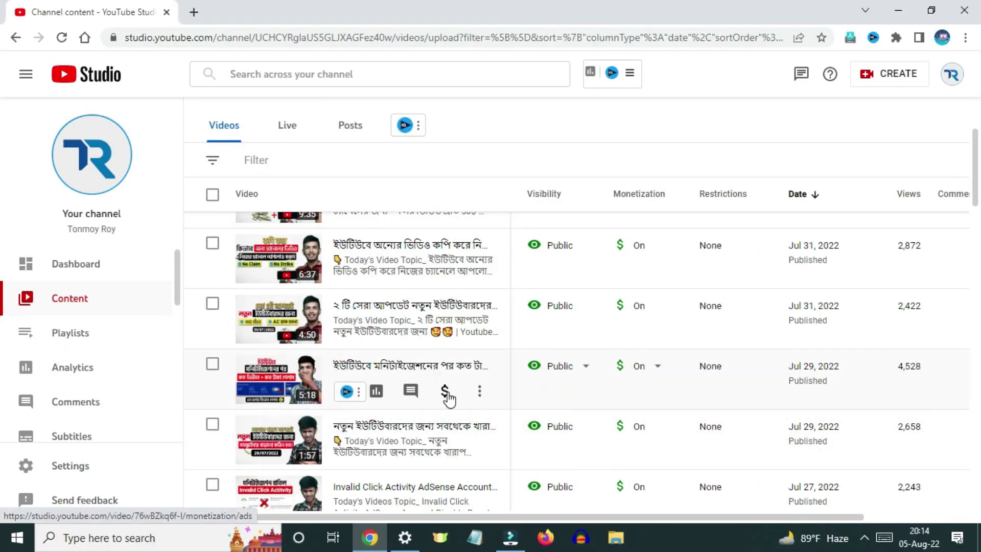
Examine the ad types and video ad locations set for the 5:18 video, and return to the content list.
left_click(444, 390)
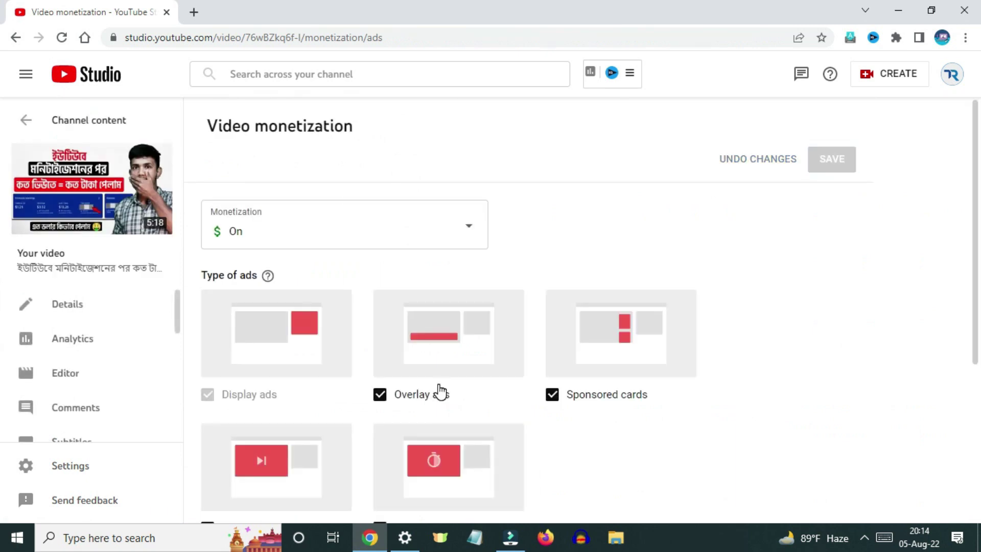
scroll(453, 392, "down", 5)
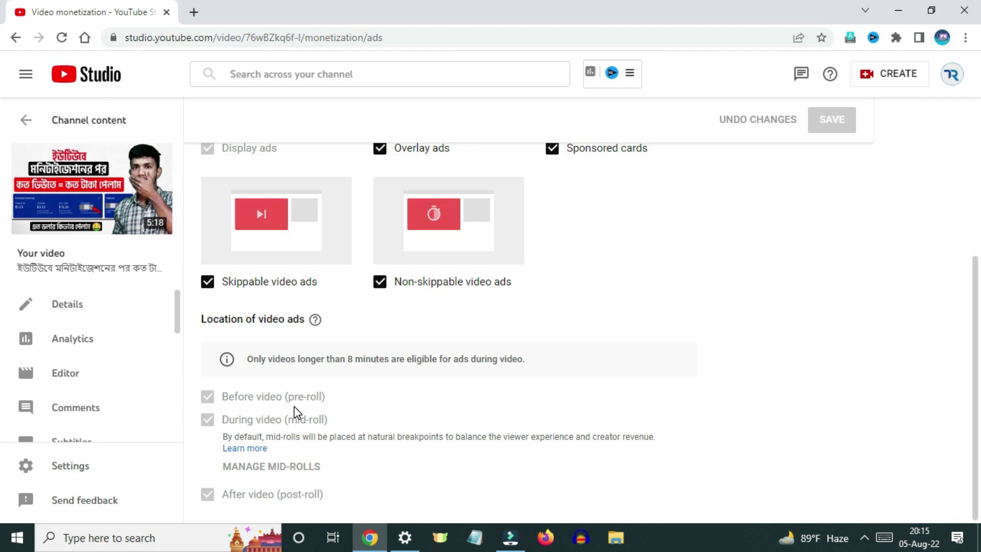
left_click(31, 120)
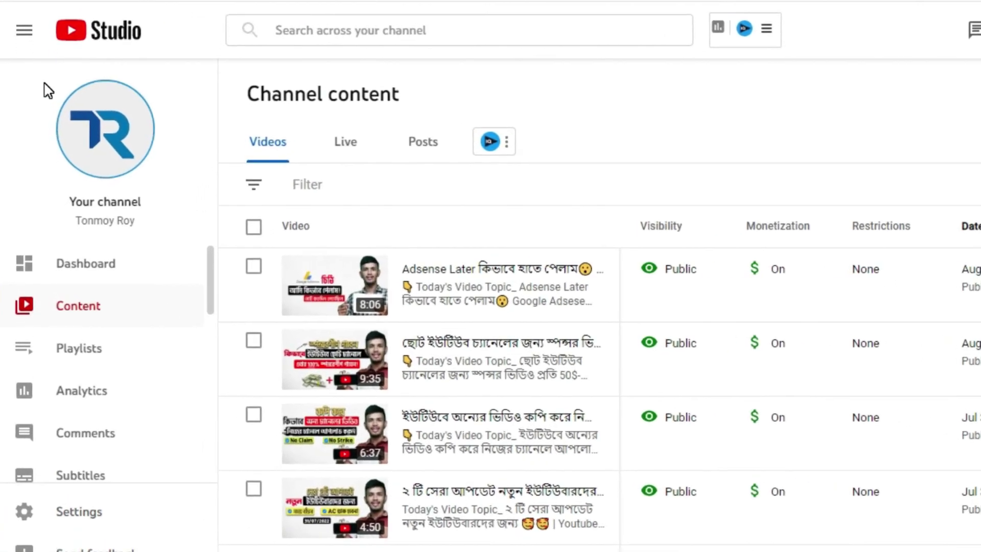
Open the monetization settings of the 9:35 video and go to its location of video ads.
mouse_move(473, 376)
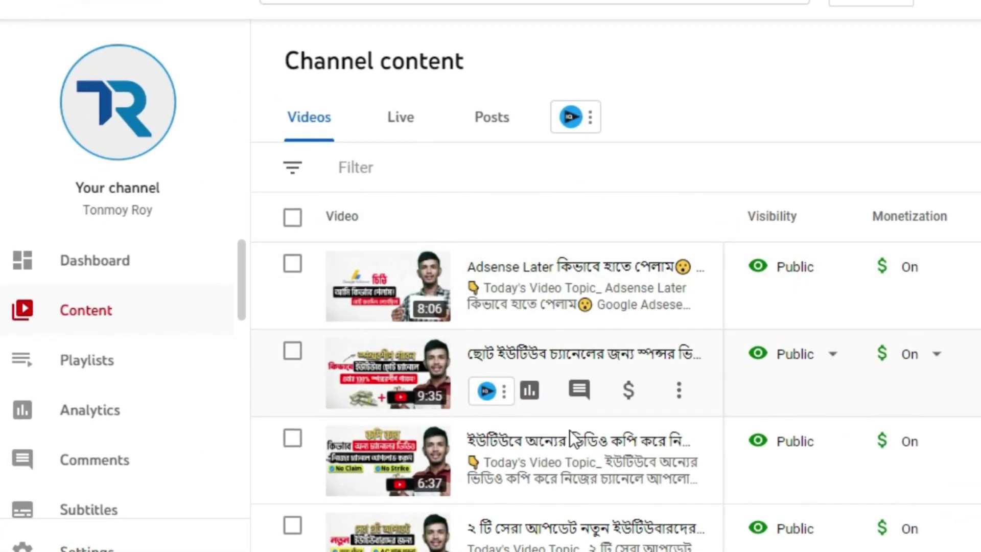
left_click(628, 391)
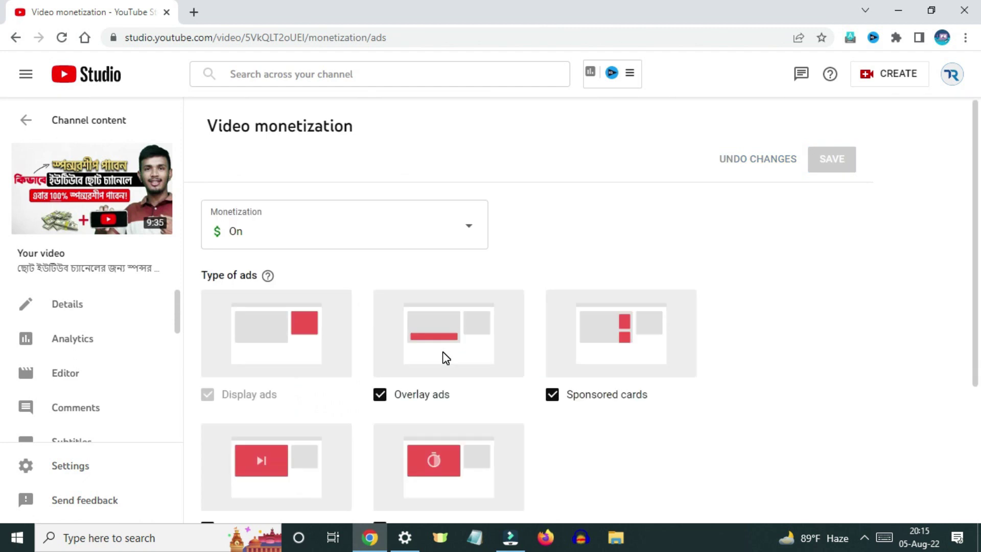
scroll(442, 357, "down", 4)
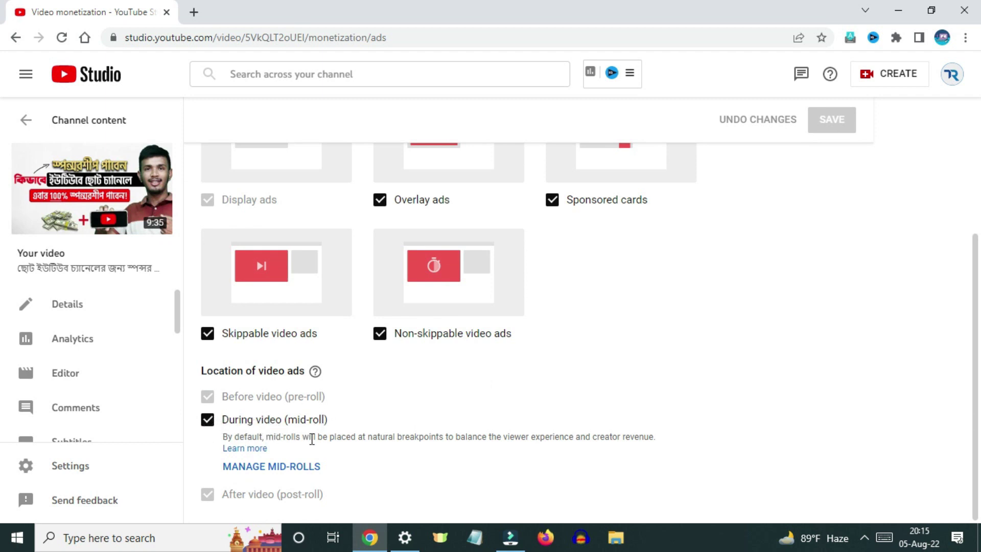
Preview the 9:35 video's mid-roll ad breaks, moving the playhead to about 7:14:13, and leave the ad break editor without changes.
left_click(278, 467)
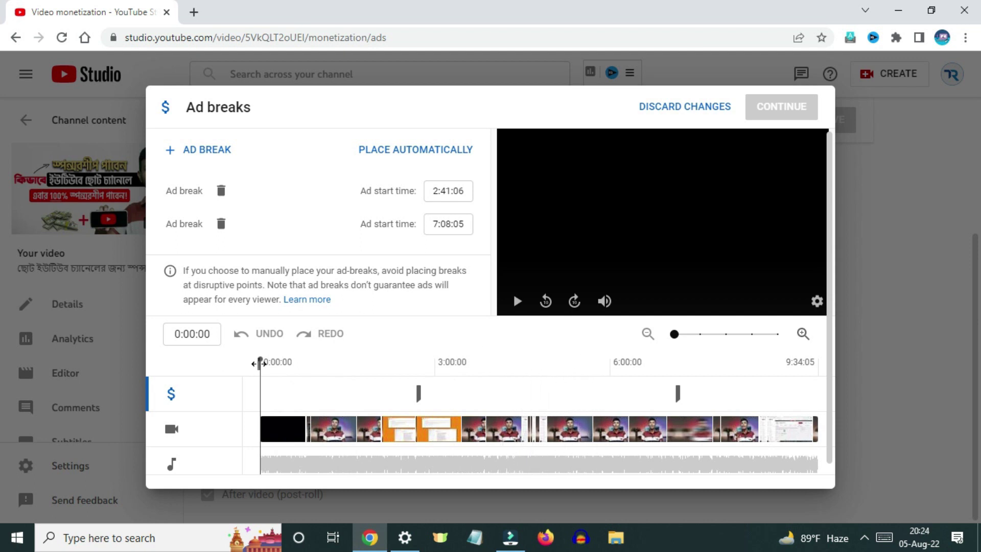
left_click_drag(259, 364, 683, 400)
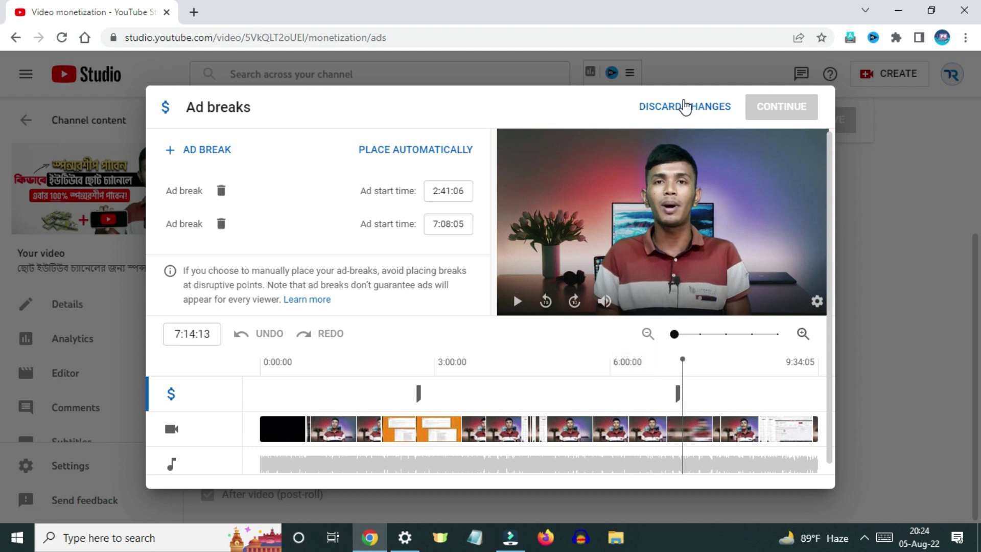
left_click(700, 106)
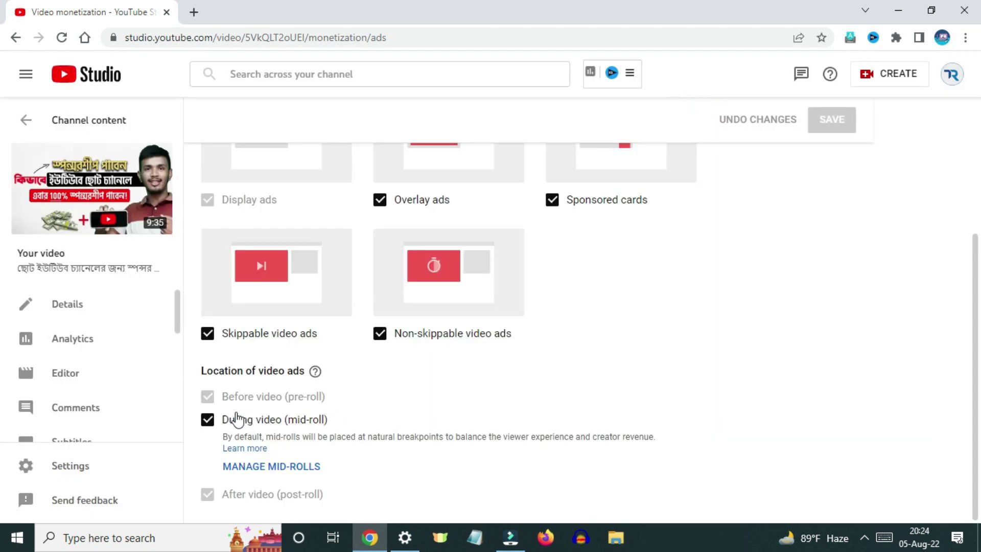
Keep During video (mid-roll) ads enabled and add a manual ad break at 9:12:19 near the end of the 9:35 video.
left_click(207, 417)
left_click(207, 419)
left_click(296, 466)
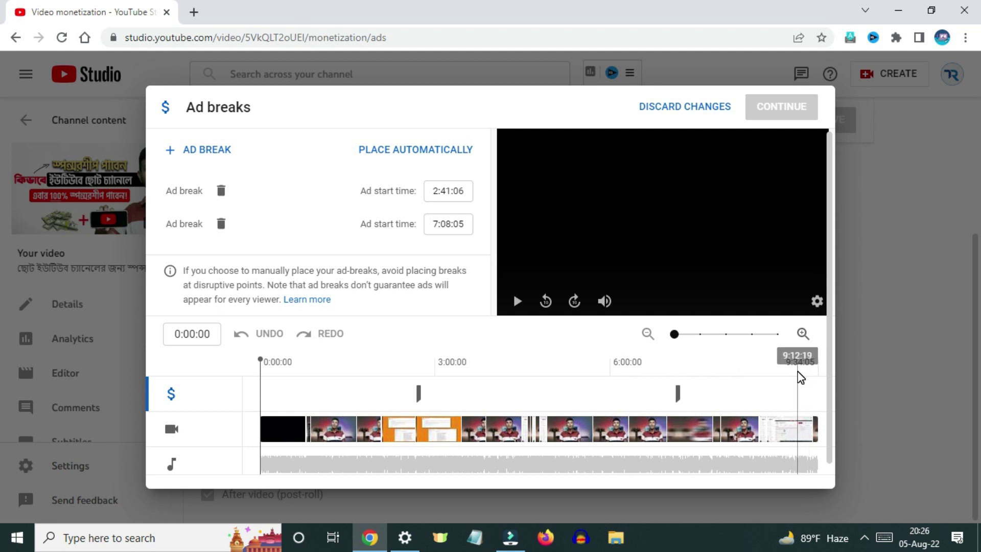
left_click_drag(797, 364, 797, 364)
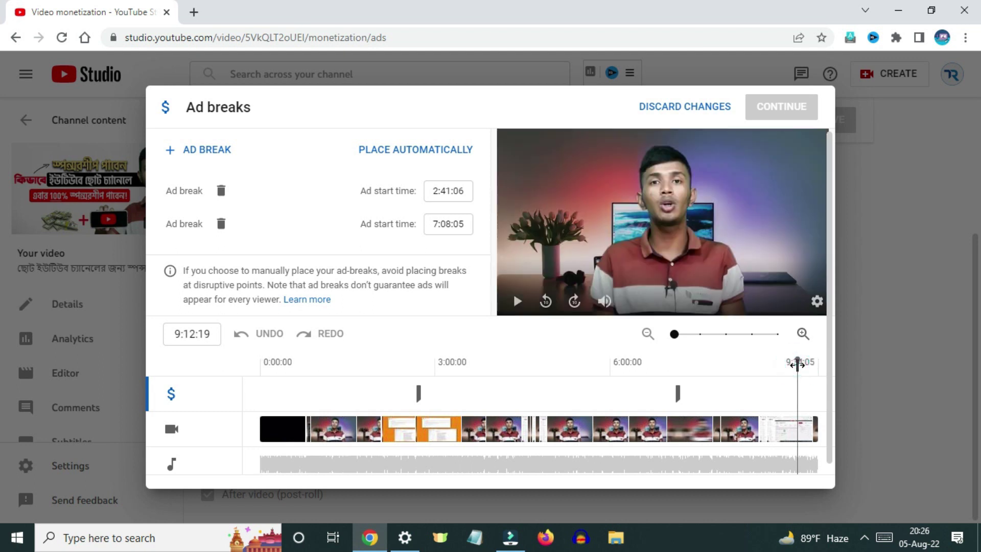
left_click(210, 156)
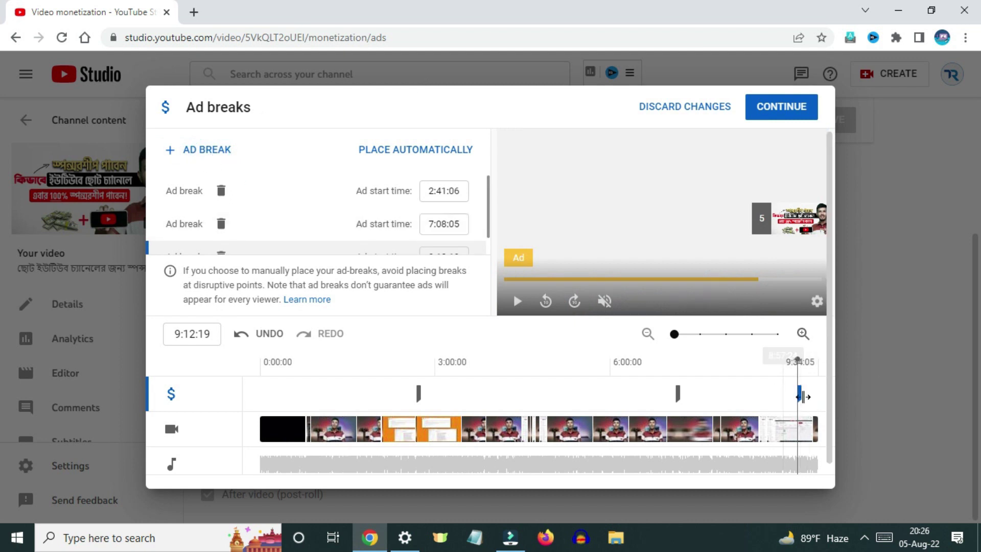
scroll(358, 225, "down", 1)
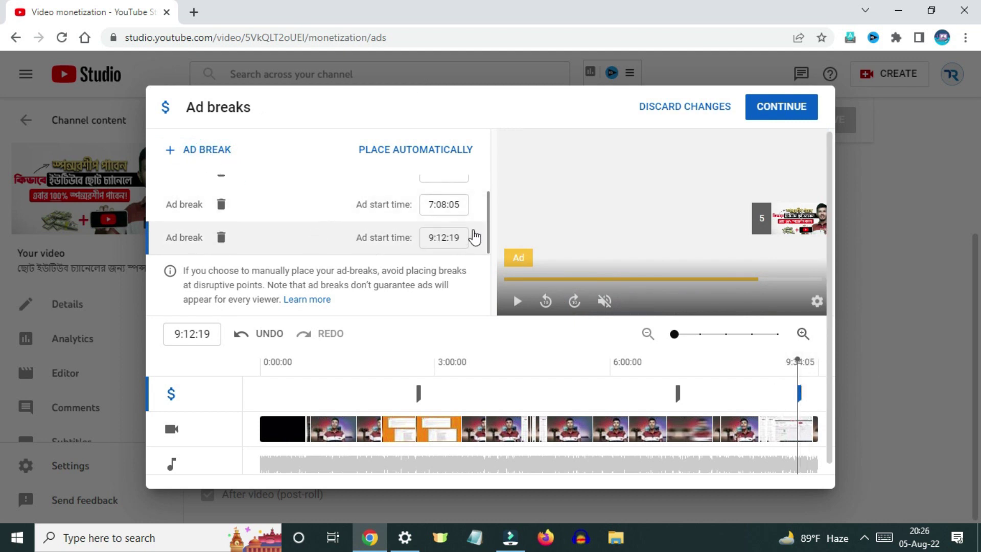